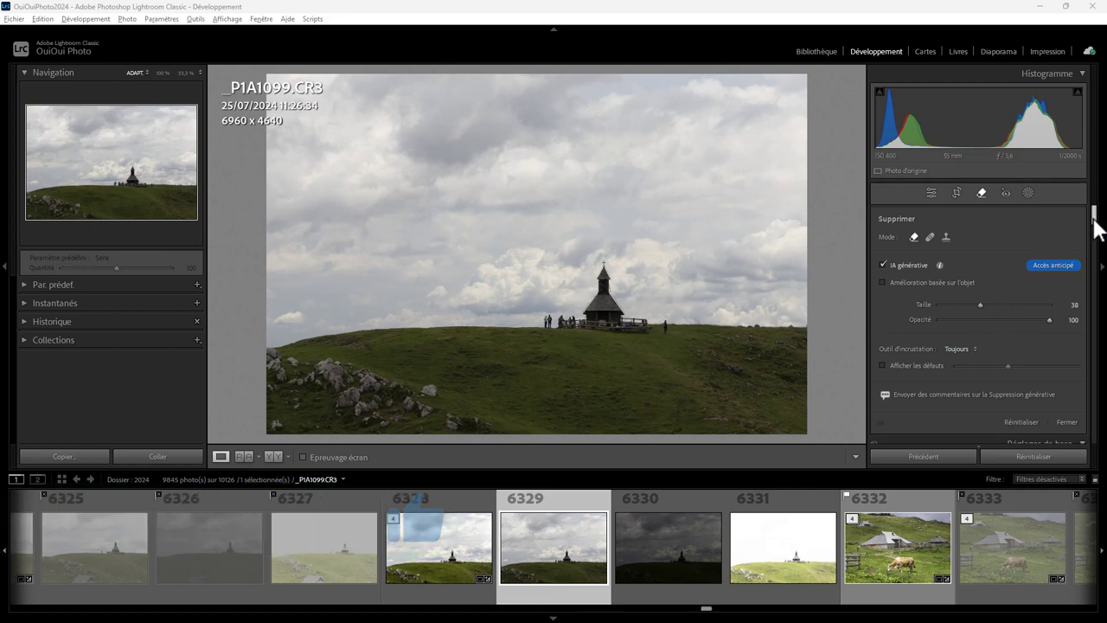
Step: Level the chapel photo's horizon with a Crop & Straighten angle of about -0.30°
{"action": "left_click", "coordinate": [931, 193]}
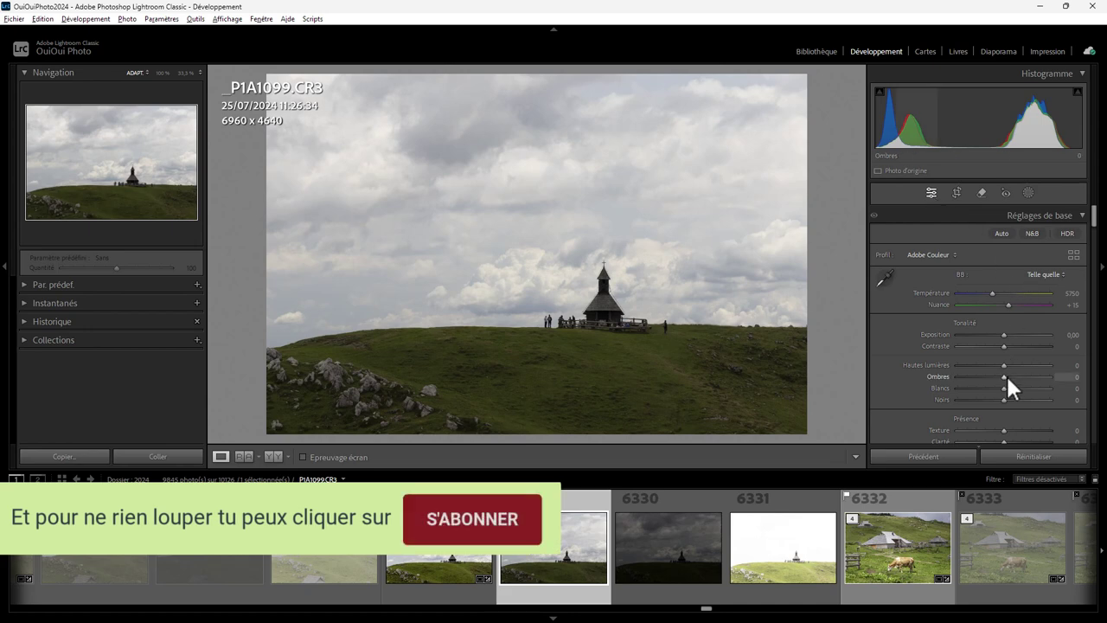
{"action": "left_click", "coordinate": [957, 192]}
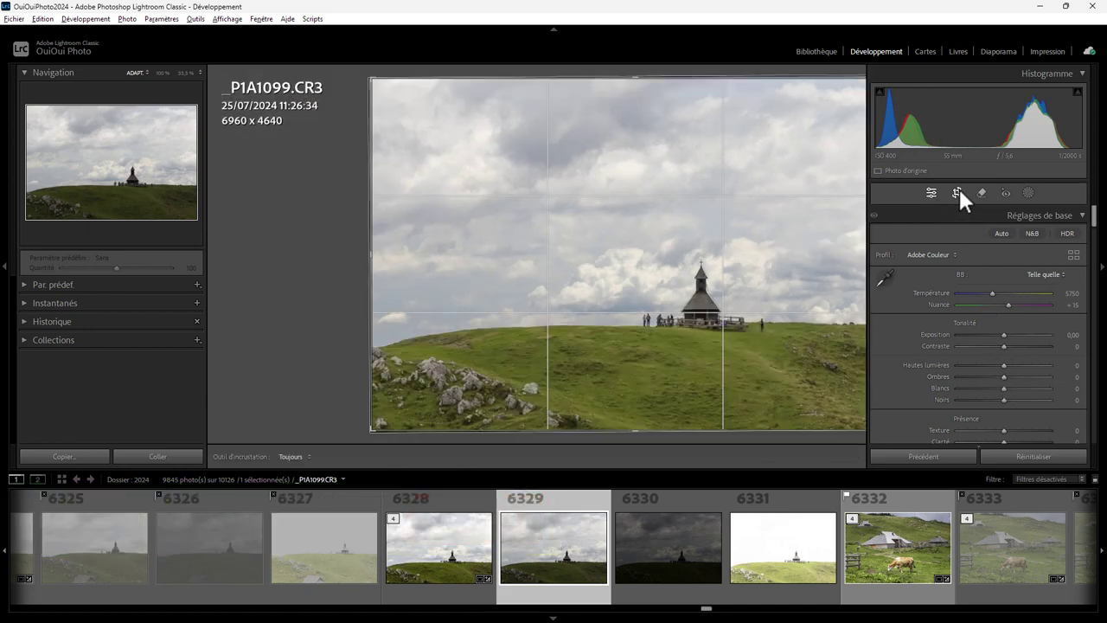
{"action": "left_click_drag", "start_coordinate": [1071, 271], "coordinate": [1039, 294]}
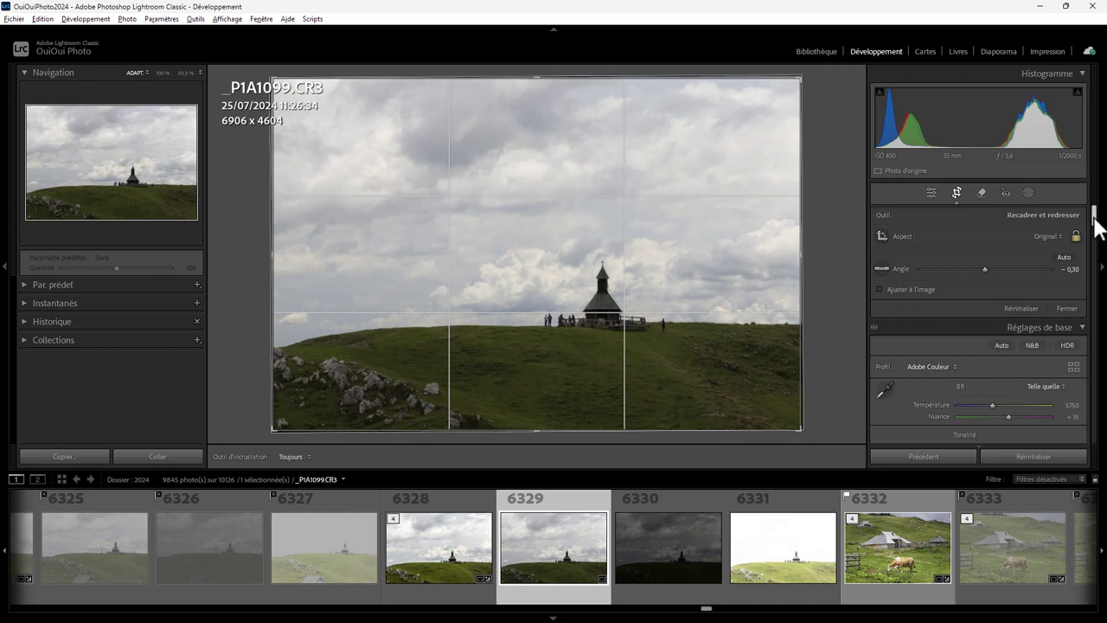
{"action": "scroll", "coordinate": [1097, 223], "scroll_direction": "down", "scroll_amount": 5}
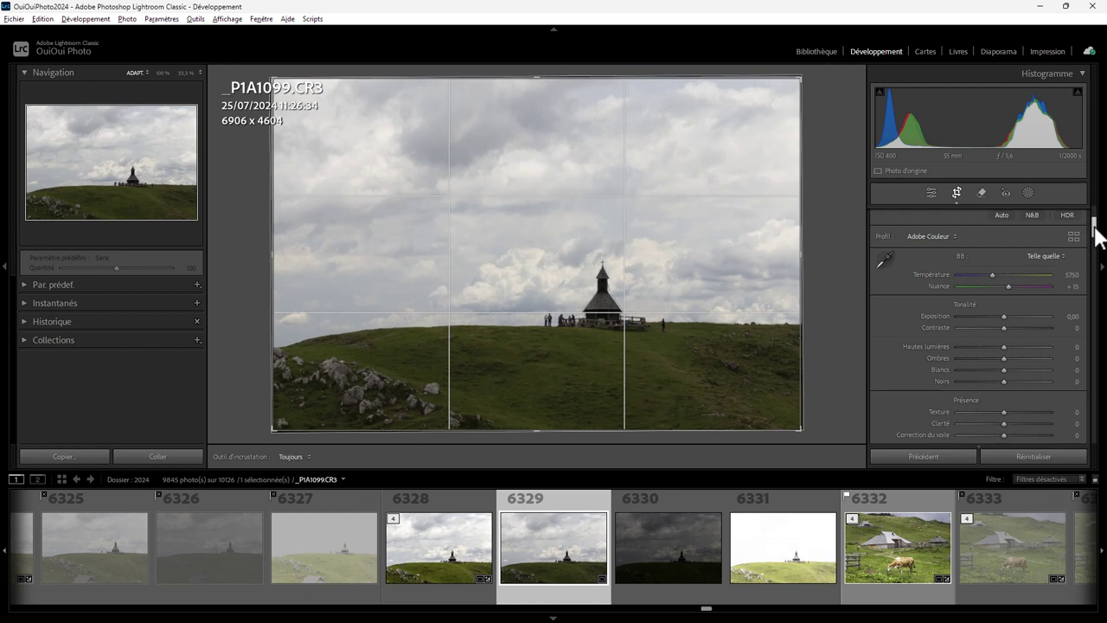
Step: In the Basic panel, lift Shadows to +65 and Vibrance to +53
{"action": "left_click", "coordinate": [931, 192]}
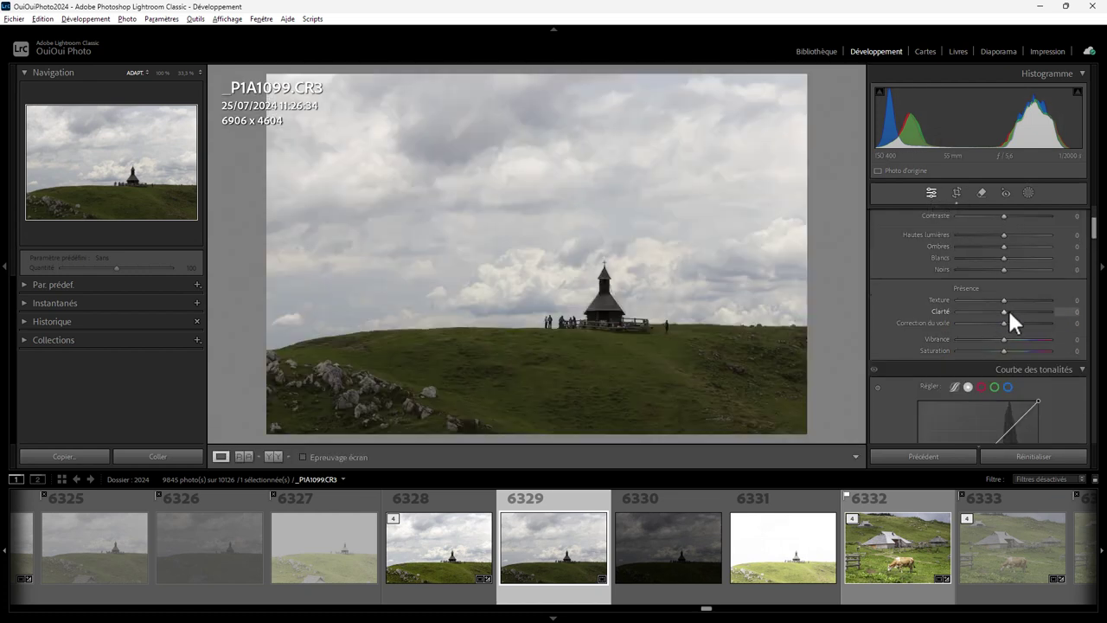
{"action": "left_click_drag", "start_coordinate": [1005, 246], "coordinate": [1033, 246]}
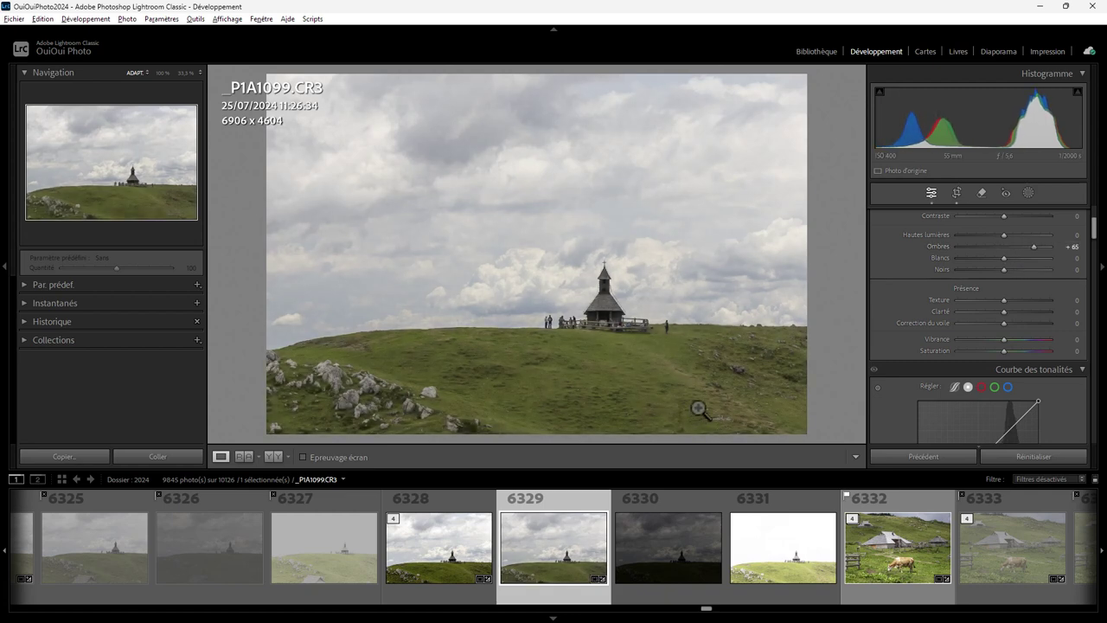
{"action": "left_click_drag", "start_coordinate": [1004, 339], "coordinate": [1026, 339]}
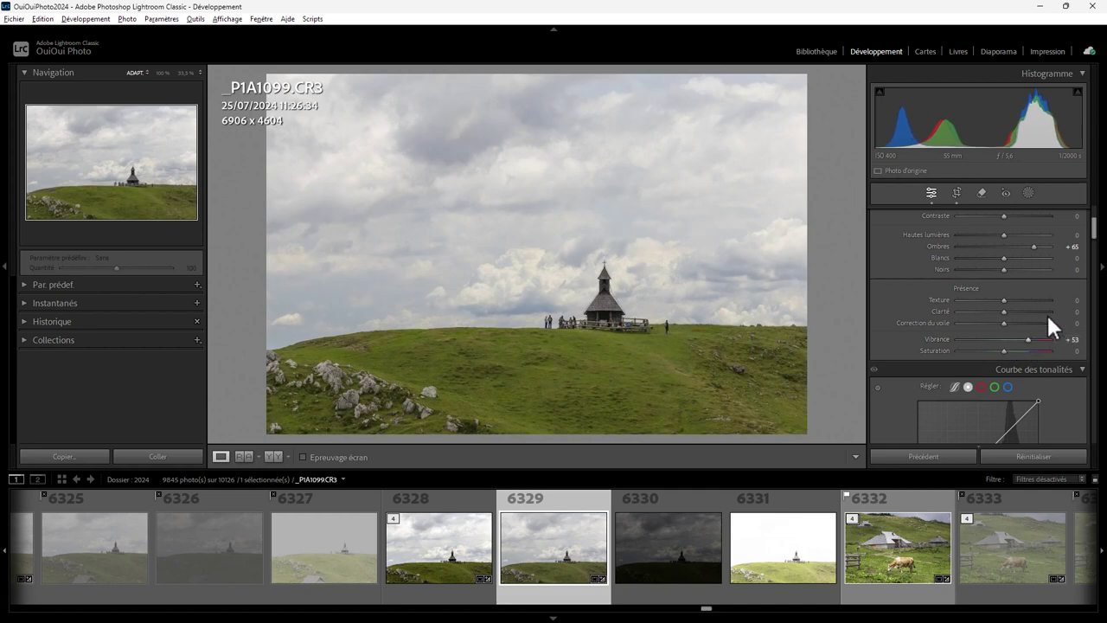
{"action": "left_click_drag", "start_coordinate": [1094, 228], "coordinate": [1093, 286]}
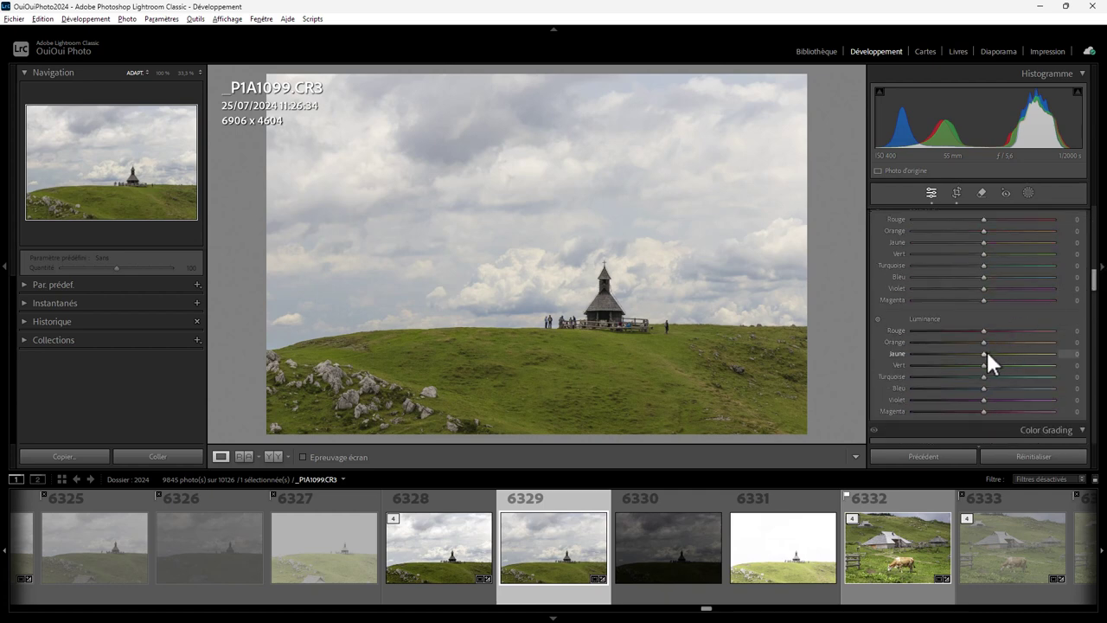
Step: Set the HSL Yellow luminance slider to +41 to lighten the grass
{"action": "left_click_drag", "start_coordinate": [983, 355], "coordinate": [1011, 354]}
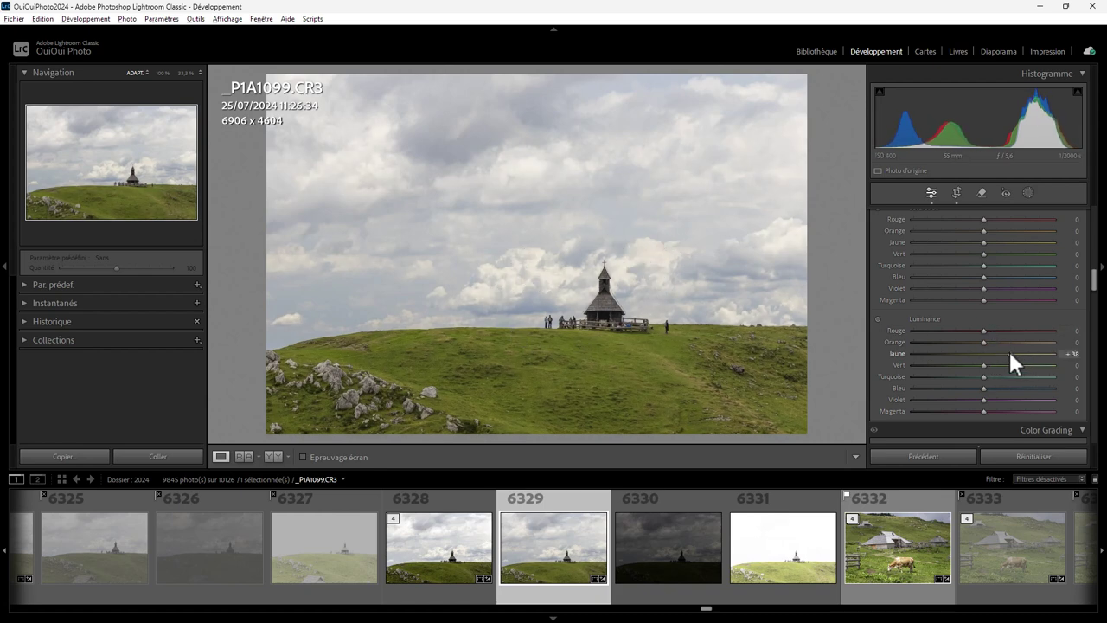
{"action": "mouse_move", "coordinate": [1006, 349]}
{"action": "left_mouse_down"}
{"action": "mouse_move", "coordinate": [985, 350]}
{"action": "mouse_move", "coordinate": [1009, 350]}
{"action": "left_mouse_up"}
Step: Zoom to full size and heal away the walking tourist on the meadow right of the chapel
{"action": "left_click", "coordinate": [642, 331]}
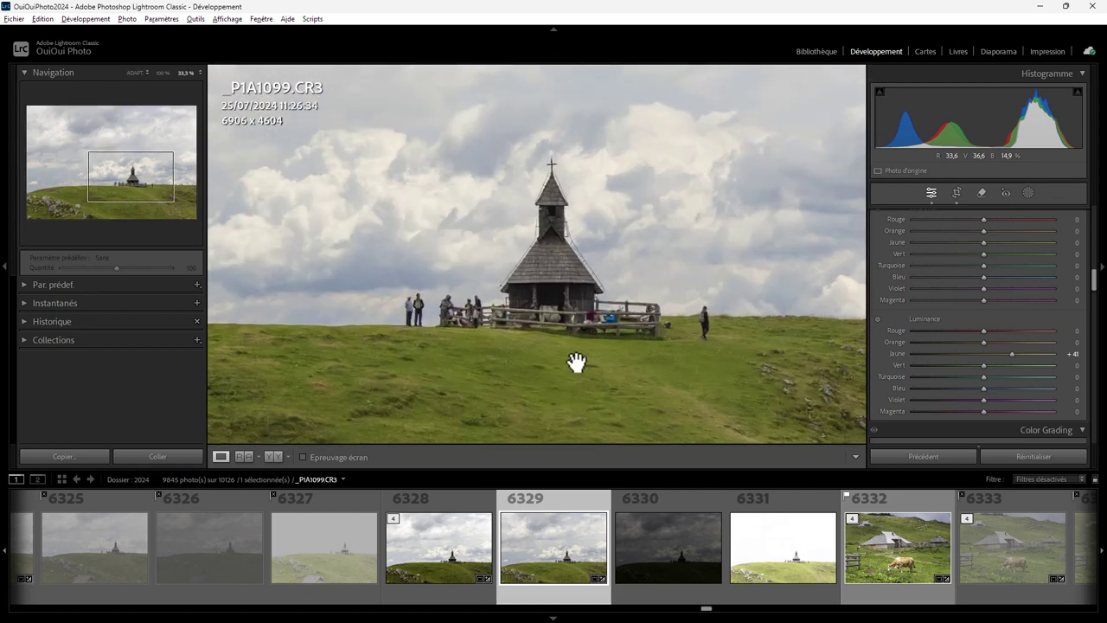
{"action": "left_click", "coordinate": [162, 73]}
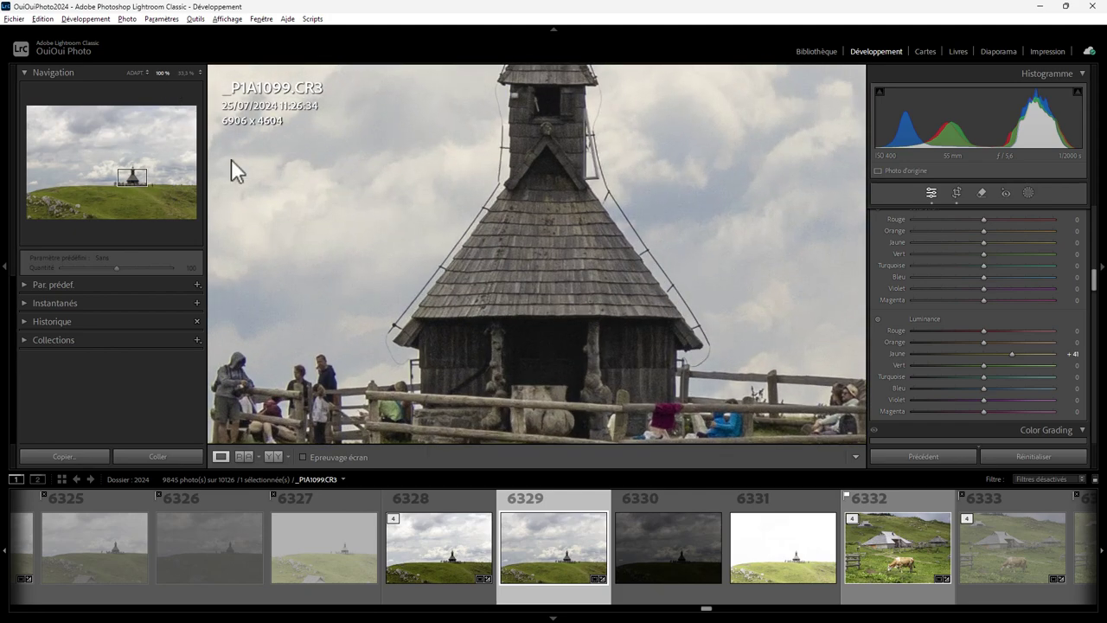
{"action": "mouse_move", "coordinate": [611, 352]}
{"action": "left_mouse_down"}
{"action": "mouse_move", "coordinate": [544, 340]}
{"action": "mouse_move", "coordinate": [425, 164]}
{"action": "left_mouse_up"}
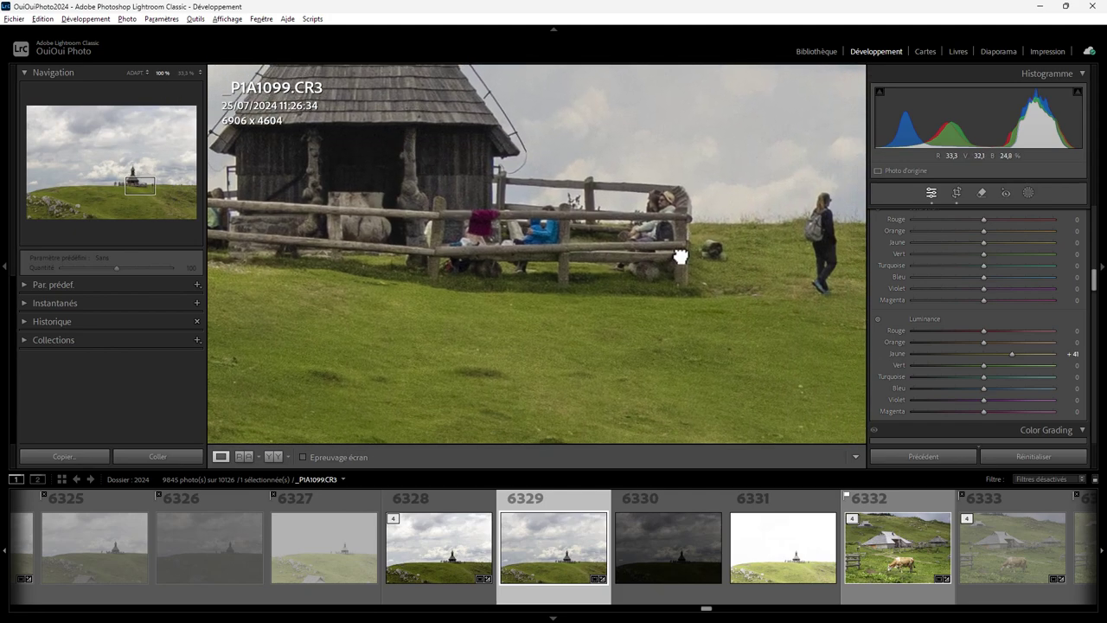
{"action": "left_click_drag", "start_coordinate": [680, 254], "coordinate": [475, 294]}
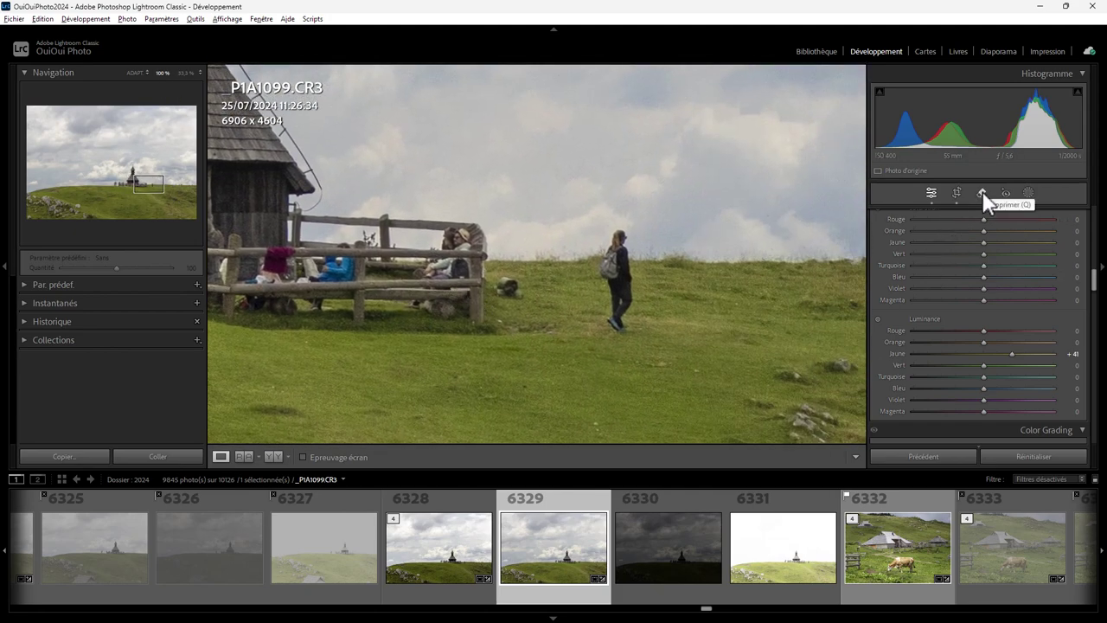
{"action": "left_click", "coordinate": [1028, 192]}
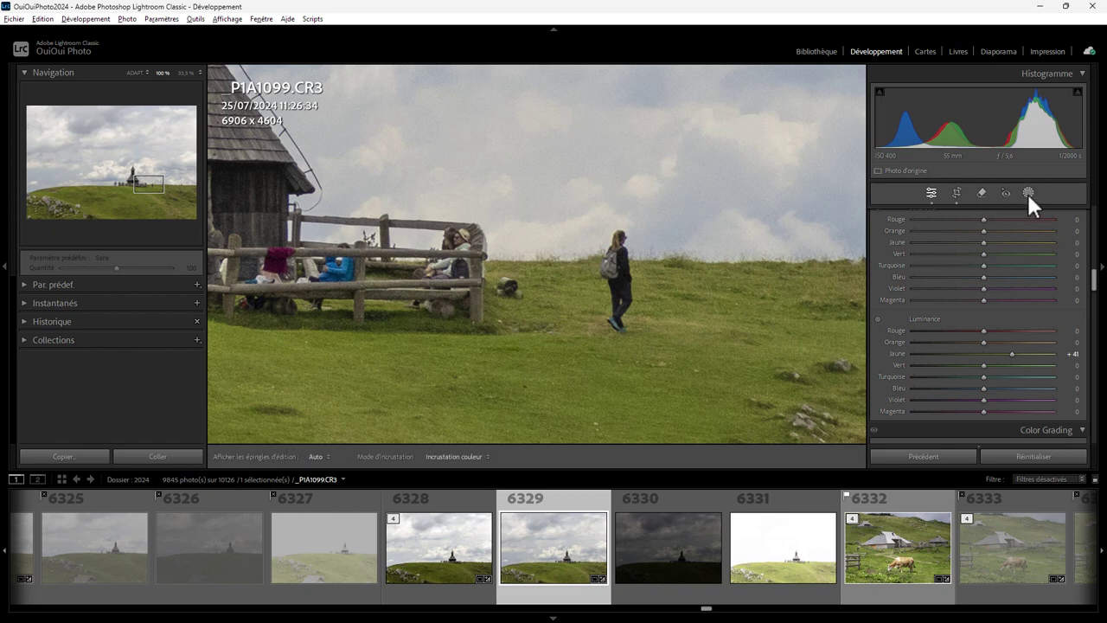
{"action": "left_click", "coordinate": [981, 193]}
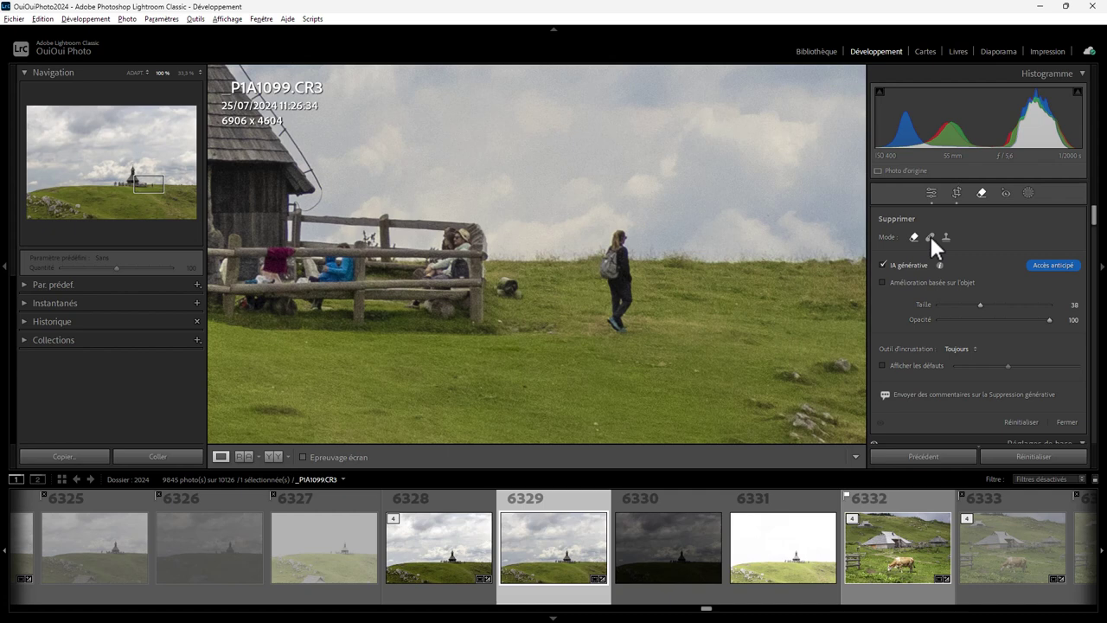
{"action": "left_click", "coordinate": [930, 237]}
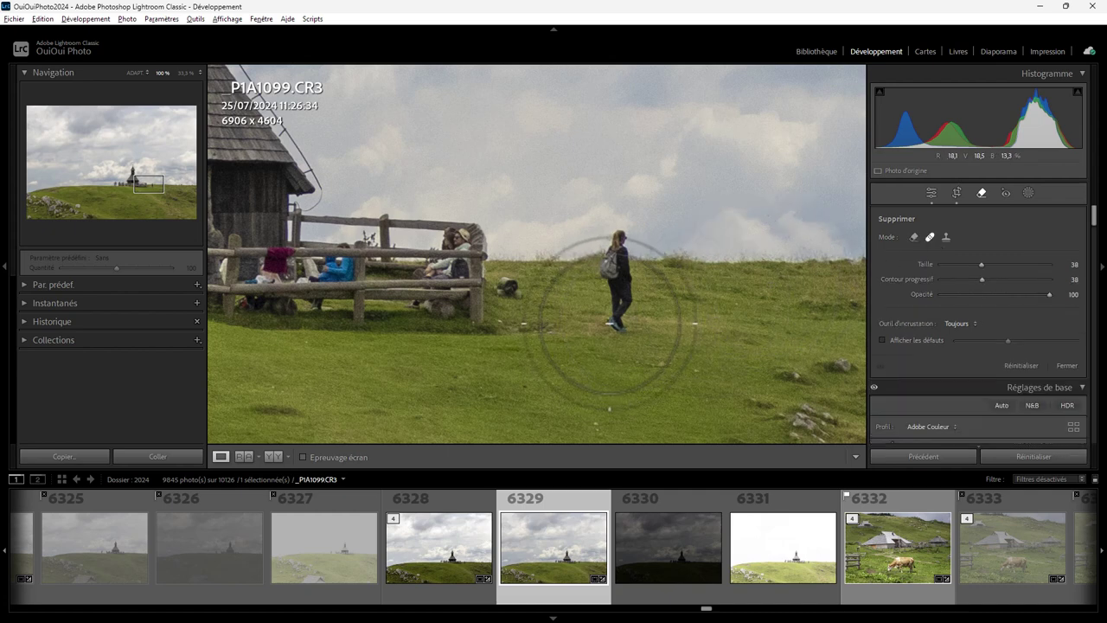
{"action": "left_click_drag", "start_coordinate": [610, 324], "coordinate": [608, 227]}
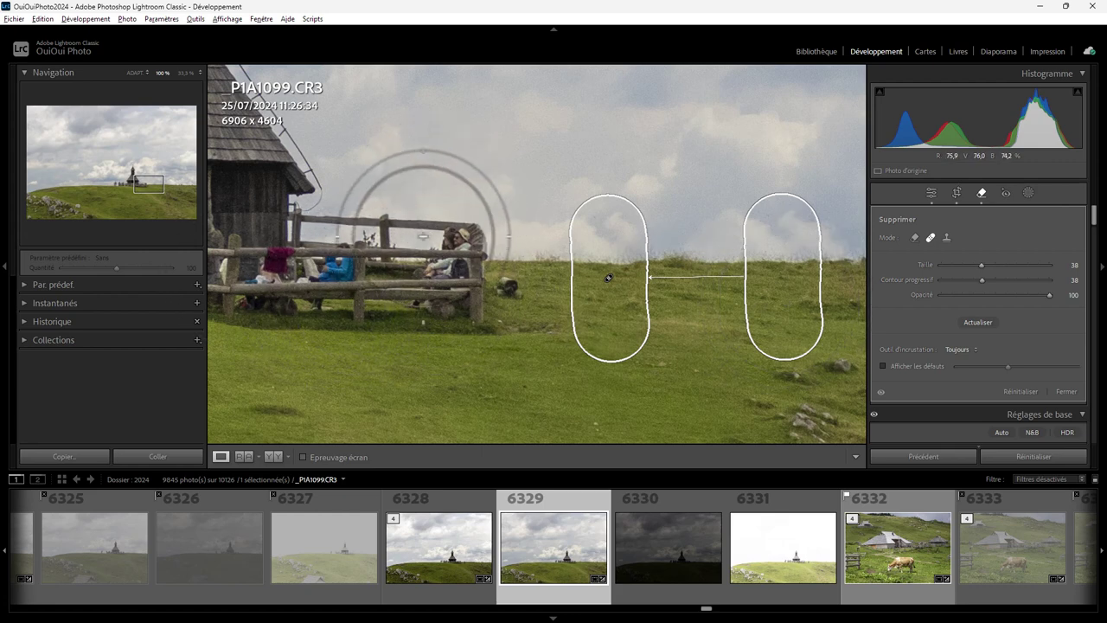
Step: Pan to the grass beside the hut's fence and set the heal brush to Size 17, Feather 0
{"action": "left_click_drag", "start_coordinate": [296, 395], "coordinate": [684, 390]}
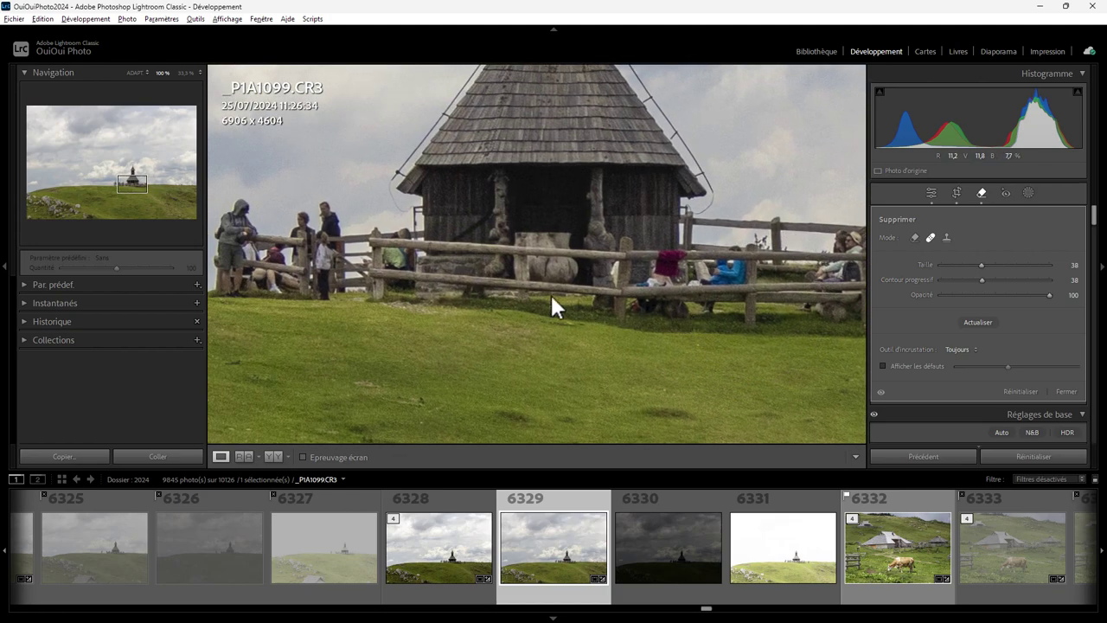
{"action": "mouse_move", "coordinate": [554, 307]}
{"action": "left_mouse_down"}
{"action": "mouse_move", "coordinate": [692, 327]}
{"action": "mouse_move", "coordinate": [341, 289]}
{"action": "left_mouse_up"}
{"action": "left_click_drag", "start_coordinate": [594, 290], "coordinate": [564, 290]}
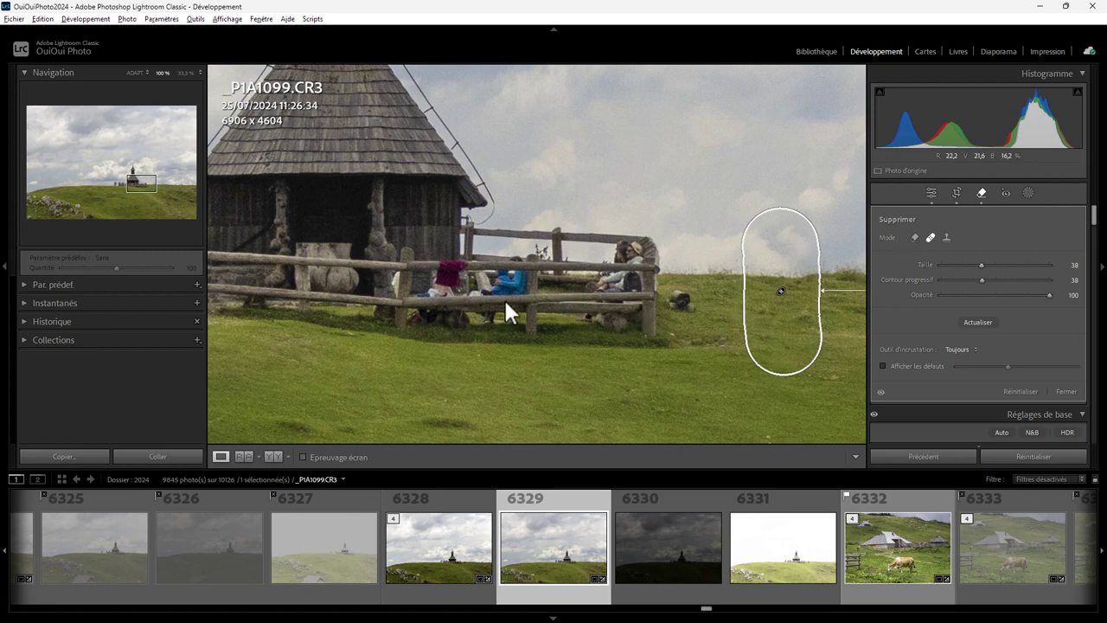
{"action": "scroll", "coordinate": [511, 251], "scroll_direction": "down", "scroll_amount": 2}
{"action": "scroll", "coordinate": [512, 251], "scroll_direction": "down", "scroll_amount": 2}
{"action": "scroll", "coordinate": [511, 251], "scroll_direction": "down", "scroll_amount": 2}
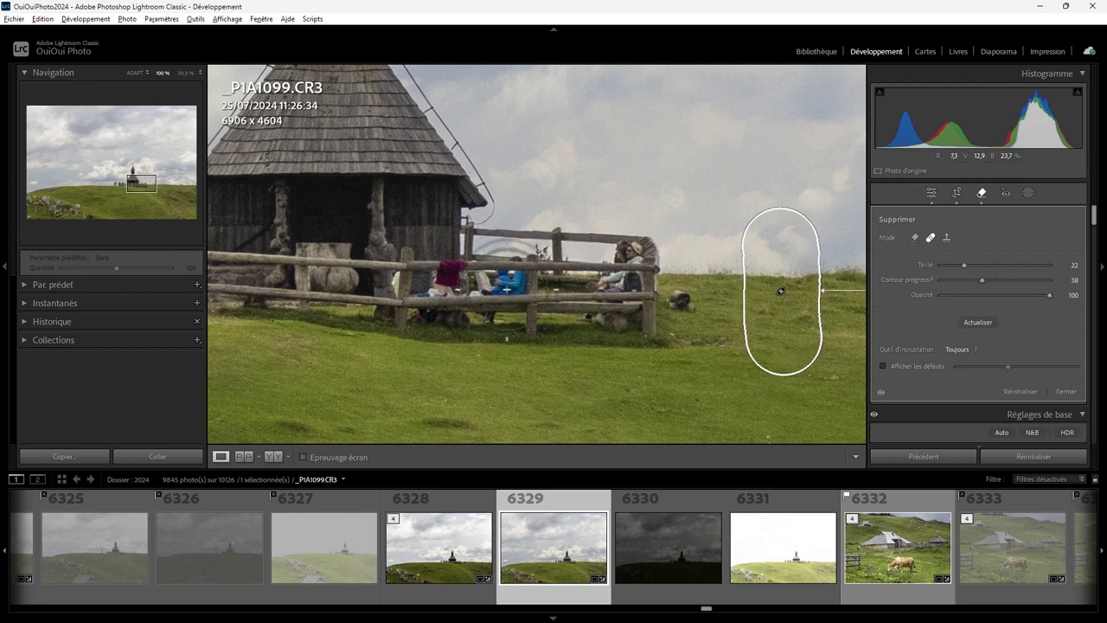
{"action": "scroll", "coordinate": [512, 251], "scroll_direction": "down", "scroll_amount": 2}
{"action": "scroll", "coordinate": [511, 251], "scroll_direction": "down", "scroll_amount": 1}
{"action": "scroll", "coordinate": [512, 251], "scroll_direction": "down", "scroll_amount": 1}
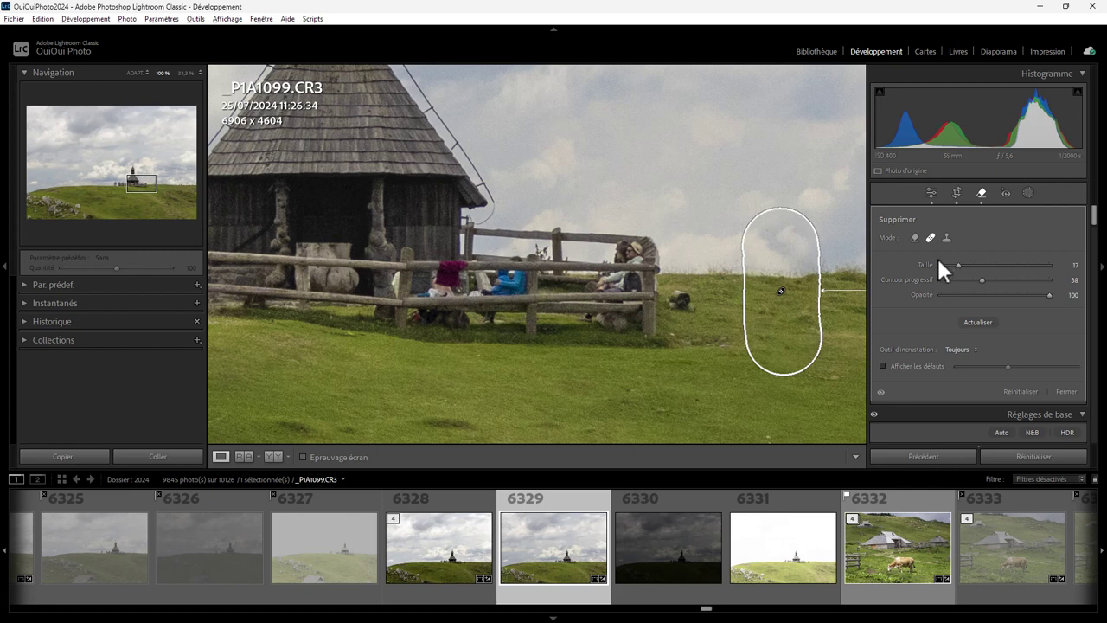
{"action": "mouse_move", "coordinate": [982, 280]}
{"action": "left_mouse_down"}
{"action": "mouse_move", "coordinate": [932, 280]}
{"action": "mouse_move", "coordinate": [991, 275]}
{"action": "mouse_move", "coordinate": [981, 280]}
{"action": "left_mouse_up"}
Step: Generatively remove the two seated tourists behind the fence using Generative AI Remove mode
{"action": "left_click", "coordinate": [982, 193]}
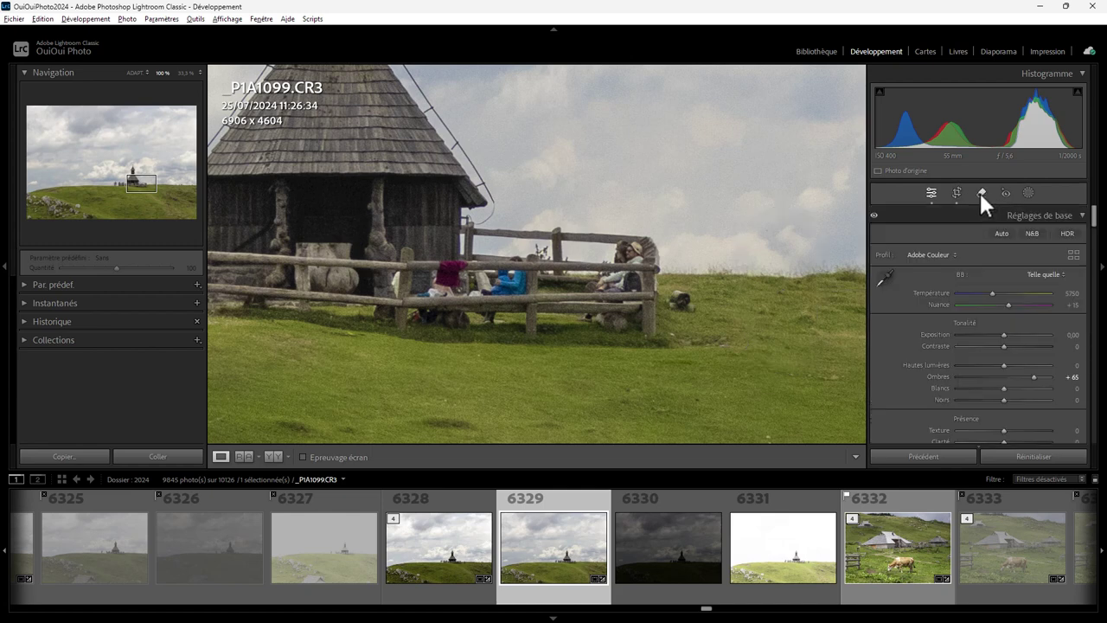
{"action": "left_click", "coordinate": [981, 193]}
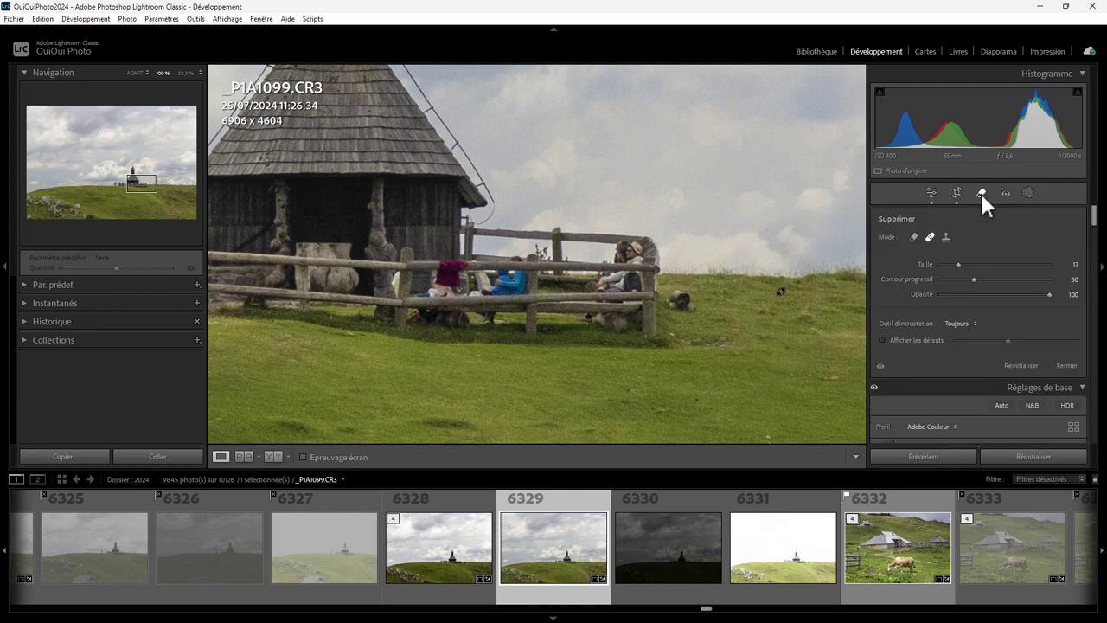
{"action": "left_click", "coordinate": [913, 236]}
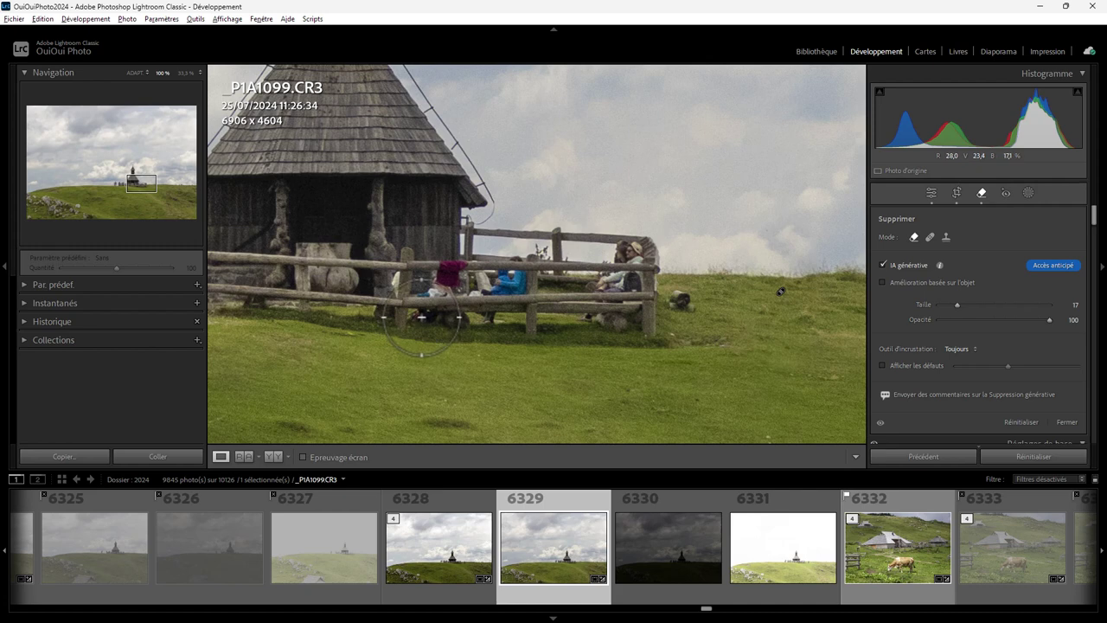
{"action": "mouse_move", "coordinate": [417, 298]}
{"action": "left_mouse_down"}
{"action": "mouse_move", "coordinate": [430, 310]}
{"action": "mouse_move", "coordinate": [519, 264]}
{"action": "mouse_move", "coordinate": [520, 298]}
{"action": "mouse_move", "coordinate": [451, 323]}
{"action": "mouse_move", "coordinate": [511, 336]}
{"action": "mouse_move", "coordinate": [476, 348]}
{"action": "mouse_move", "coordinate": [424, 316]}
{"action": "mouse_move", "coordinate": [445, 264]}
{"action": "left_mouse_up"}
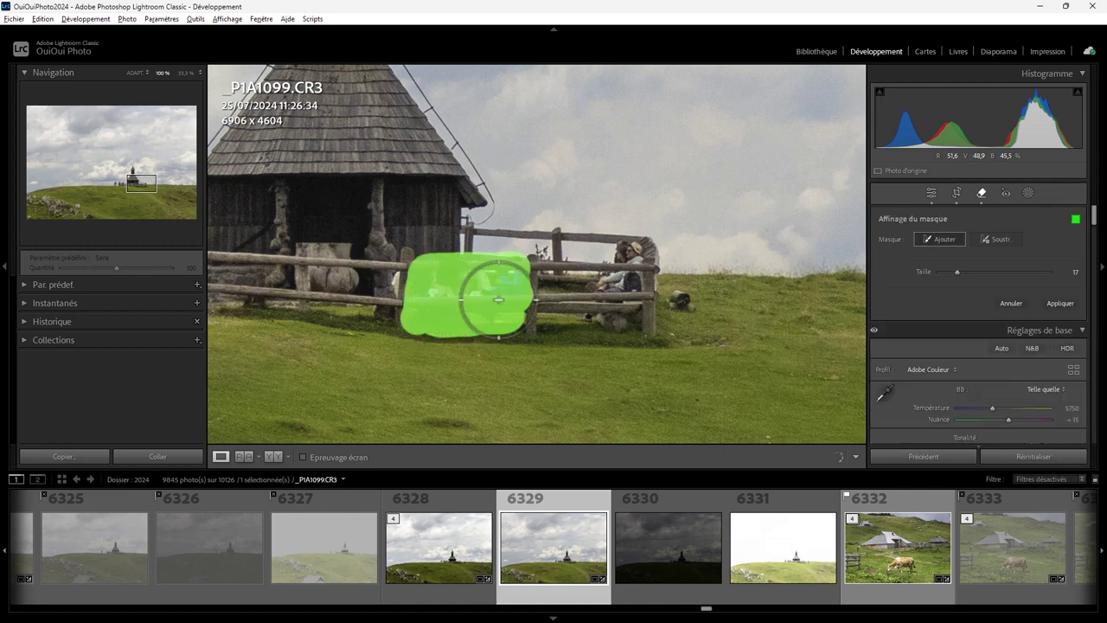
{"action": "left_click", "coordinate": [1059, 301]}
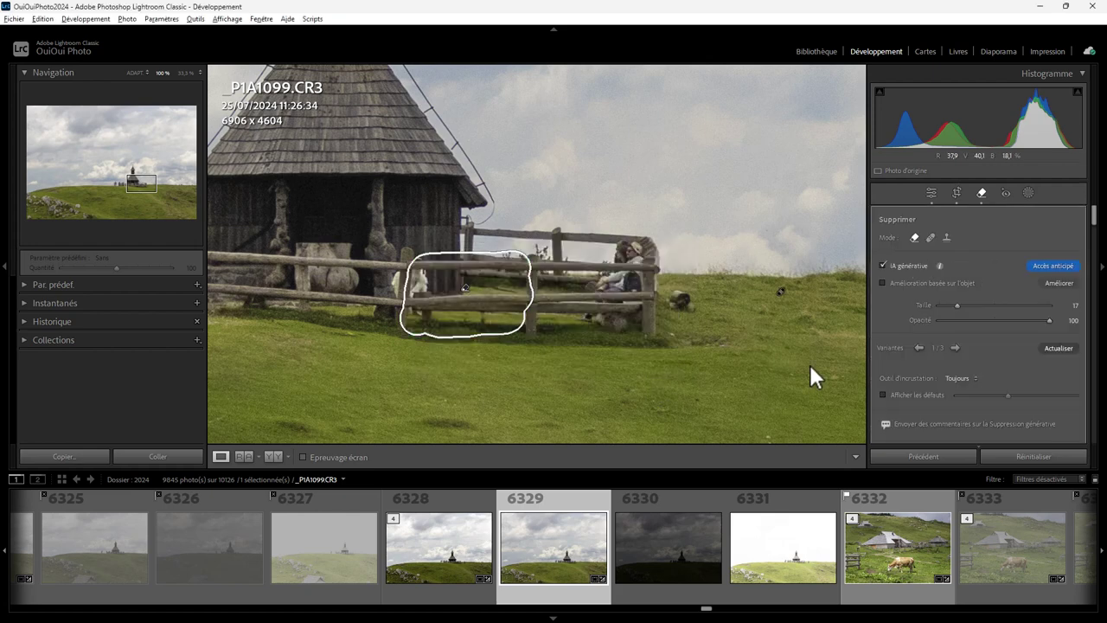
Step: Compare the generated variants and keep variant 1 of 3
{"action": "left_click", "coordinate": [956, 344]}
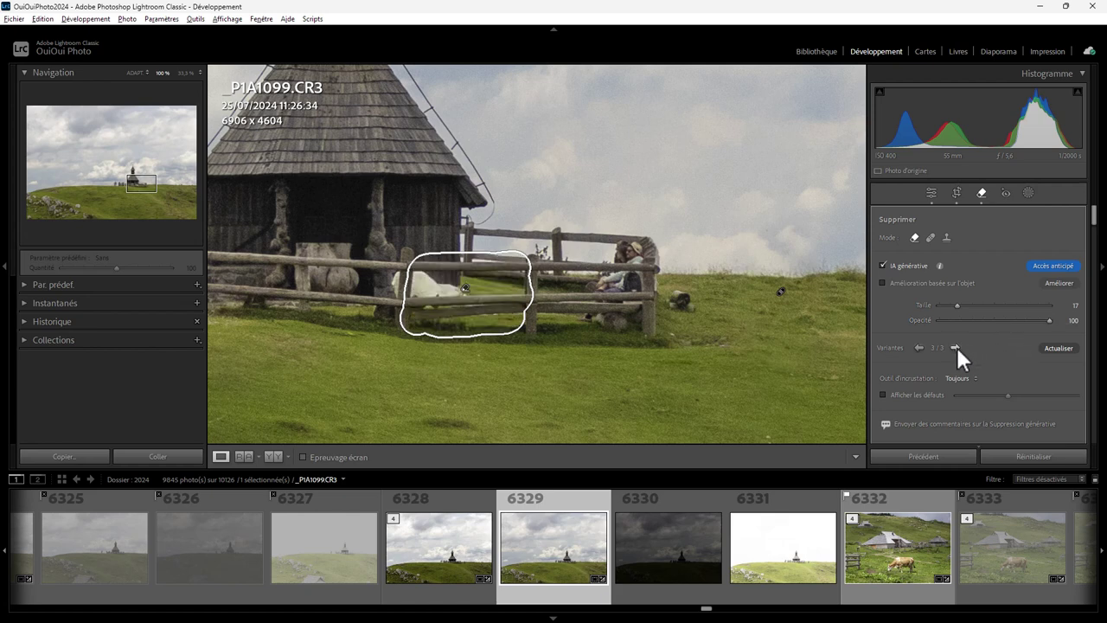
{"action": "left_click", "coordinate": [956, 346]}
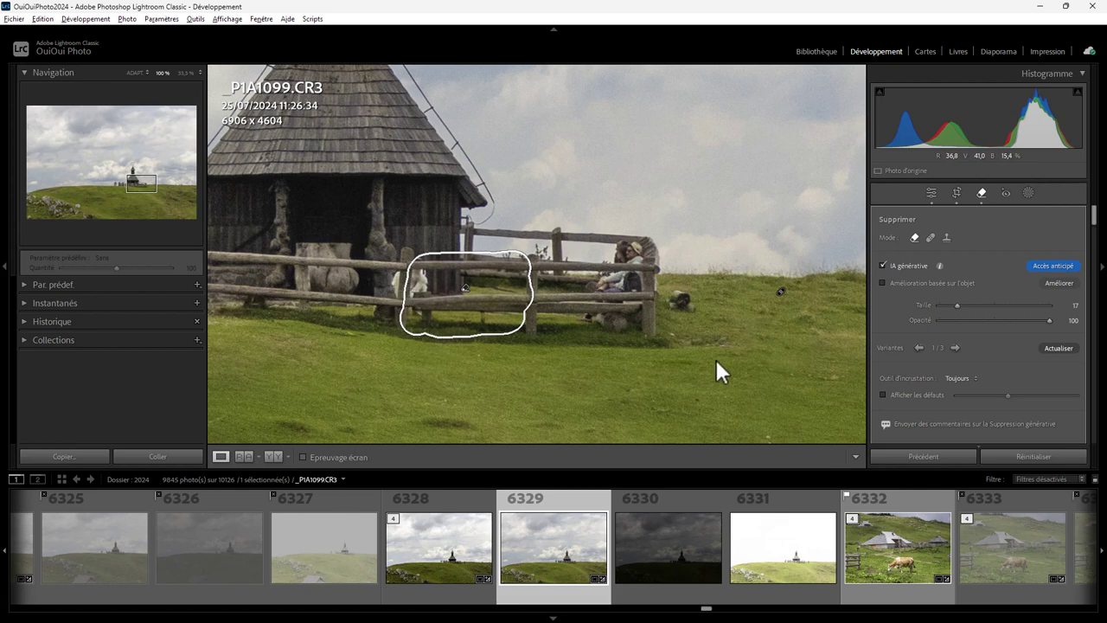
{"action": "left_click", "coordinate": [917, 346]}
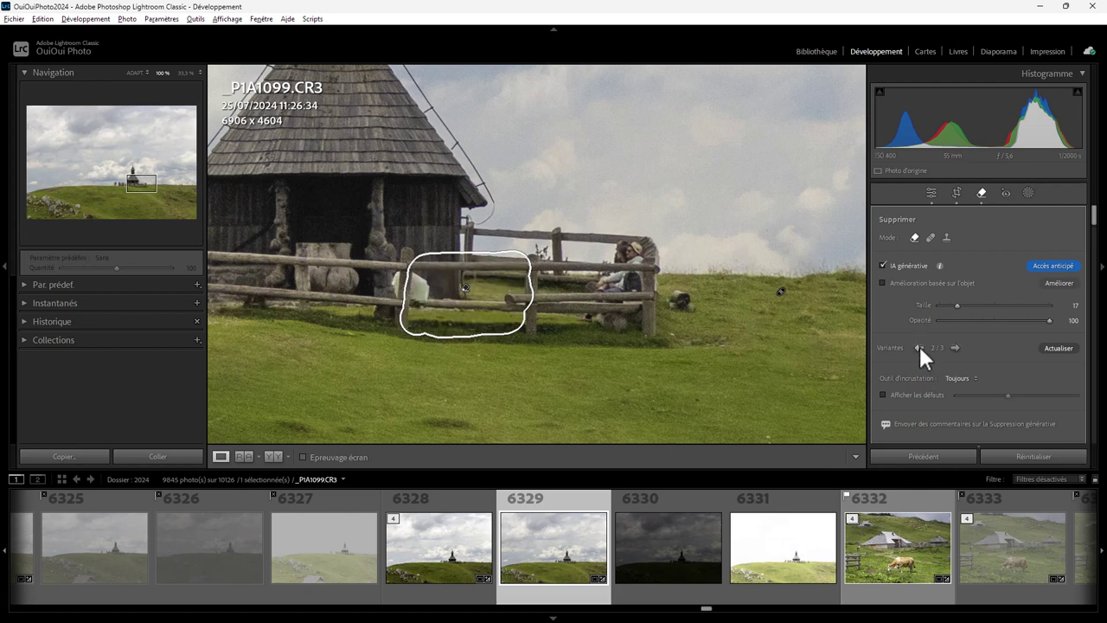
{"action": "left_click", "coordinate": [919, 346]}
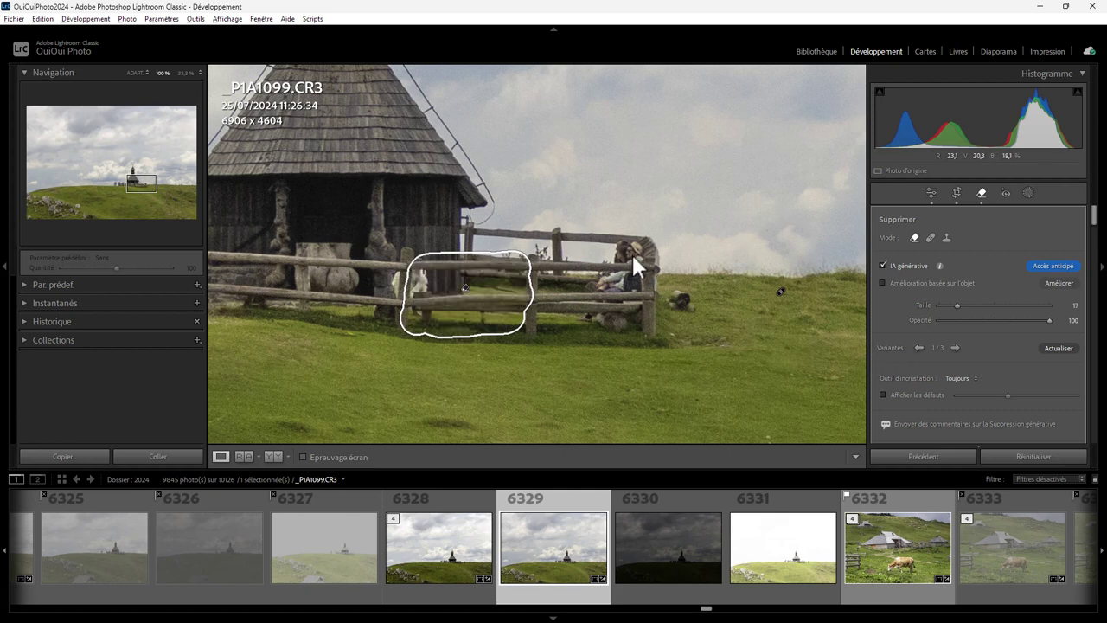
Step: Generatively erase the seated woman at the fence's right end, choosing variant 2 of 3
{"action": "key", "text": "h"}
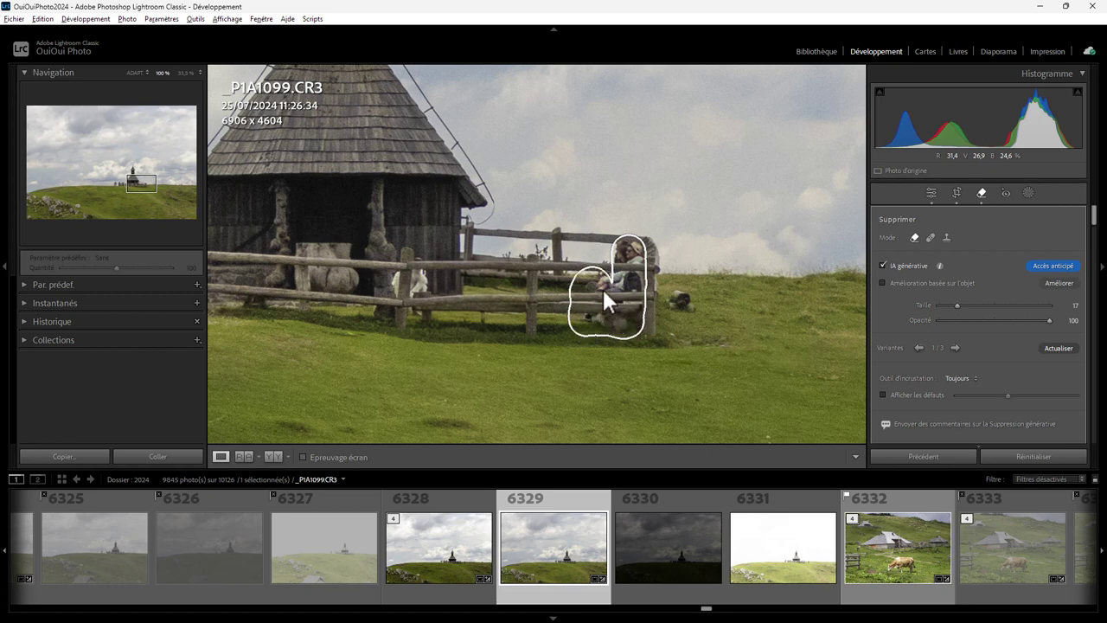
{"action": "left_click", "coordinate": [626, 282]}
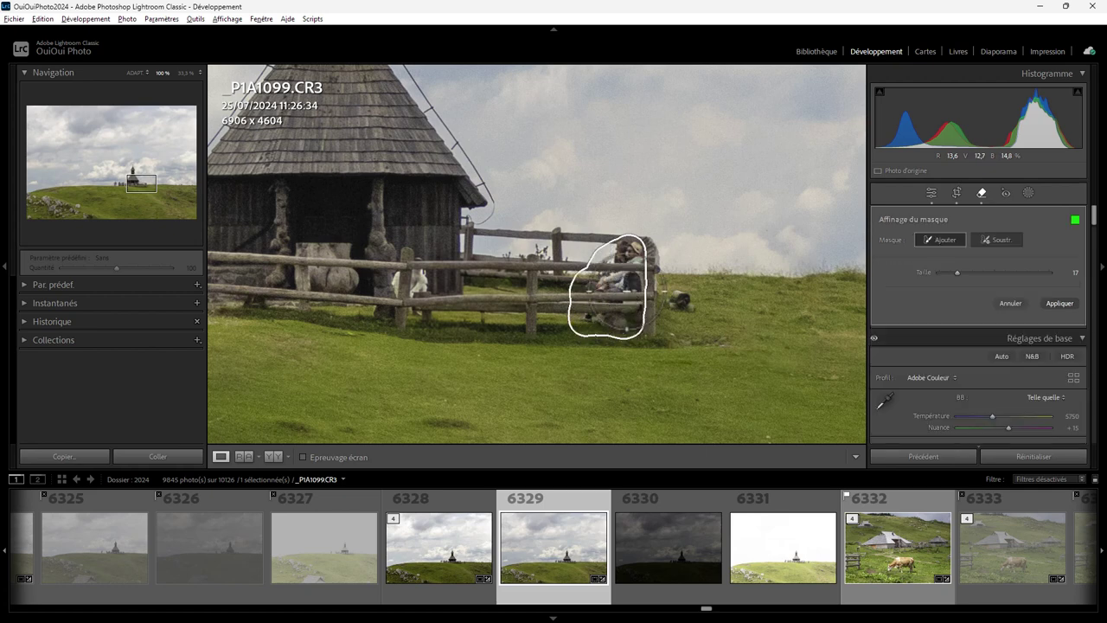
{"action": "left_click", "coordinate": [1061, 301]}
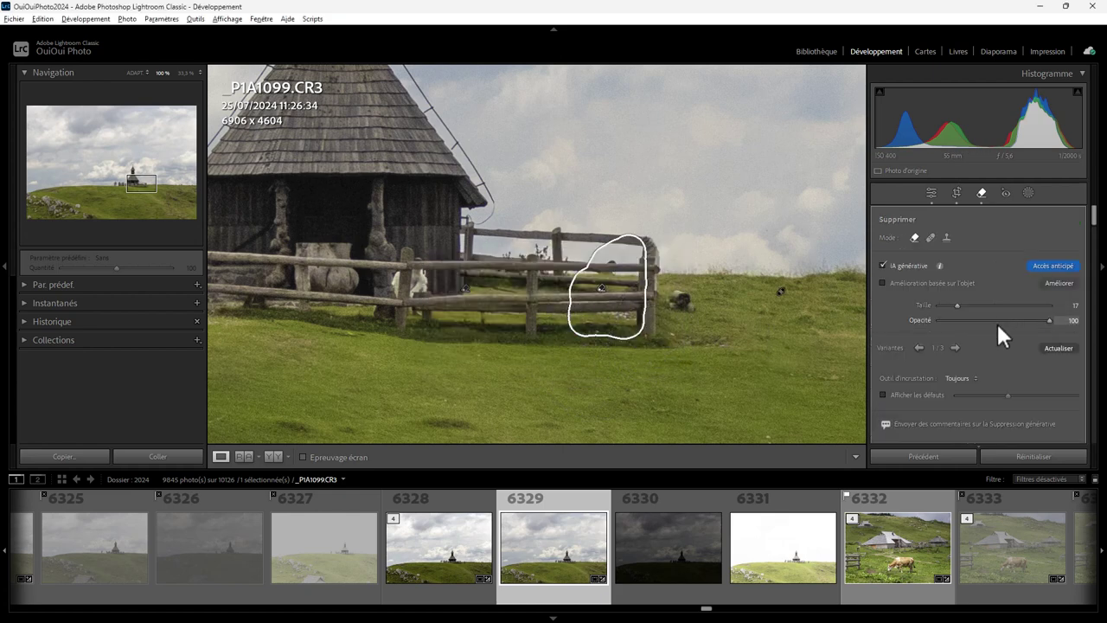
{"action": "left_click", "coordinate": [955, 347]}
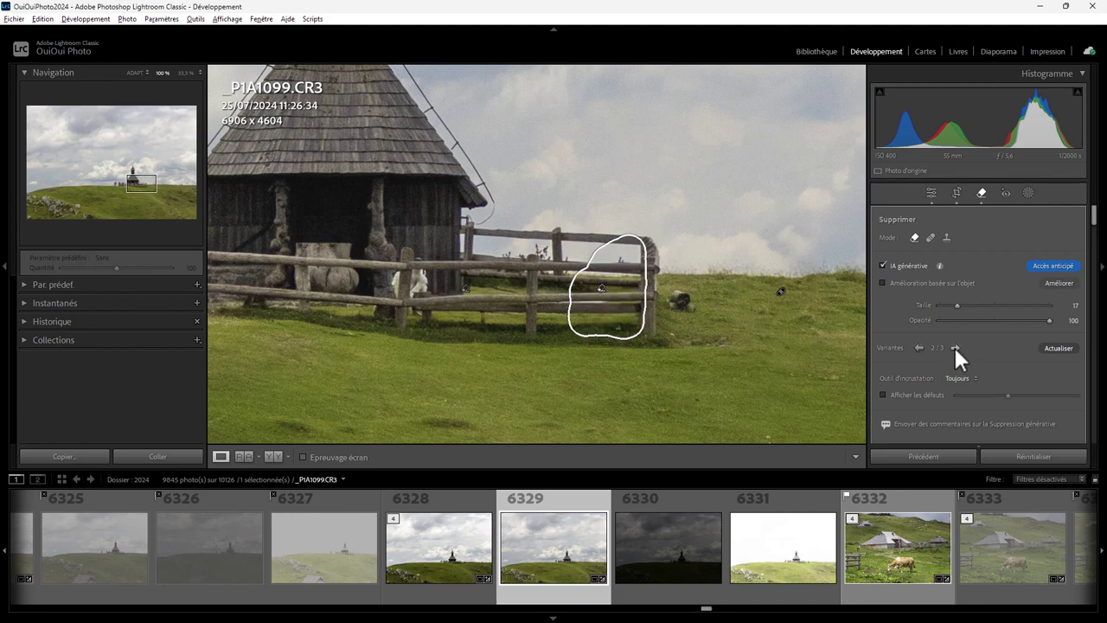
Step: Generatively erase the tourist group at the fence's left end, then zoom back out
{"action": "left_click_drag", "start_coordinate": [346, 359], "coordinate": [749, 358]}
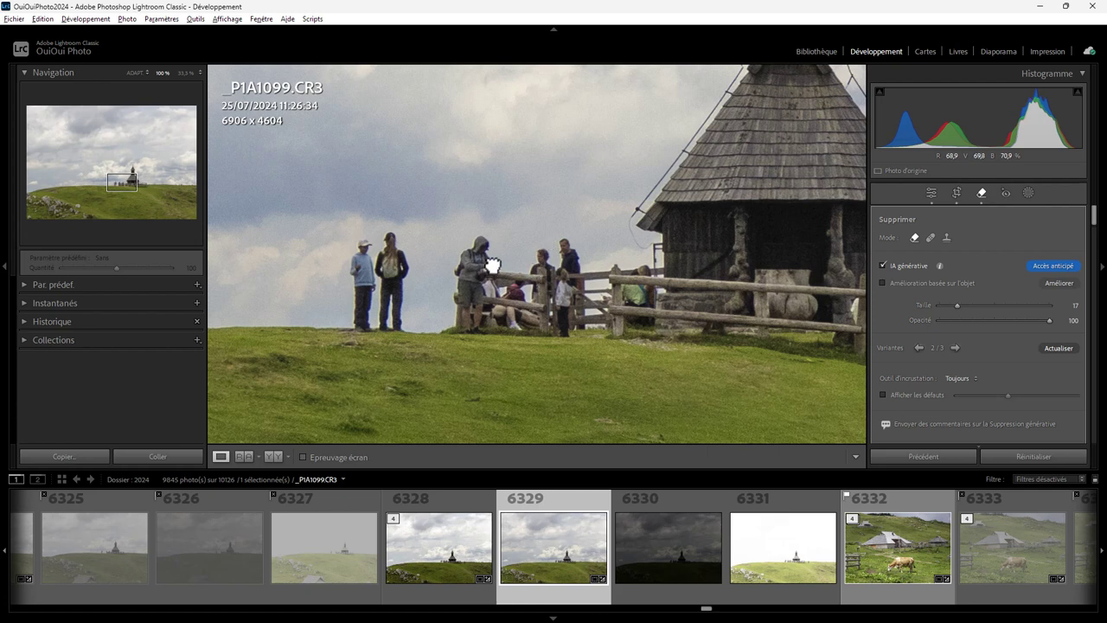
{"action": "mouse_move", "coordinate": [481, 244]}
{"action": "left_mouse_down"}
{"action": "mouse_move", "coordinate": [492, 304]}
{"action": "mouse_move", "coordinate": [563, 247]}
{"action": "mouse_move", "coordinate": [573, 297]}
{"action": "mouse_move", "coordinate": [564, 321]}
{"action": "mouse_move", "coordinate": [561, 305]}
{"action": "mouse_move", "coordinate": [530, 305]}
{"action": "mouse_move", "coordinate": [492, 322]}
{"action": "mouse_move", "coordinate": [543, 330]}
{"action": "mouse_move", "coordinate": [438, 334]}
{"action": "mouse_move", "coordinate": [445, 327]}
{"action": "left_mouse_up"}
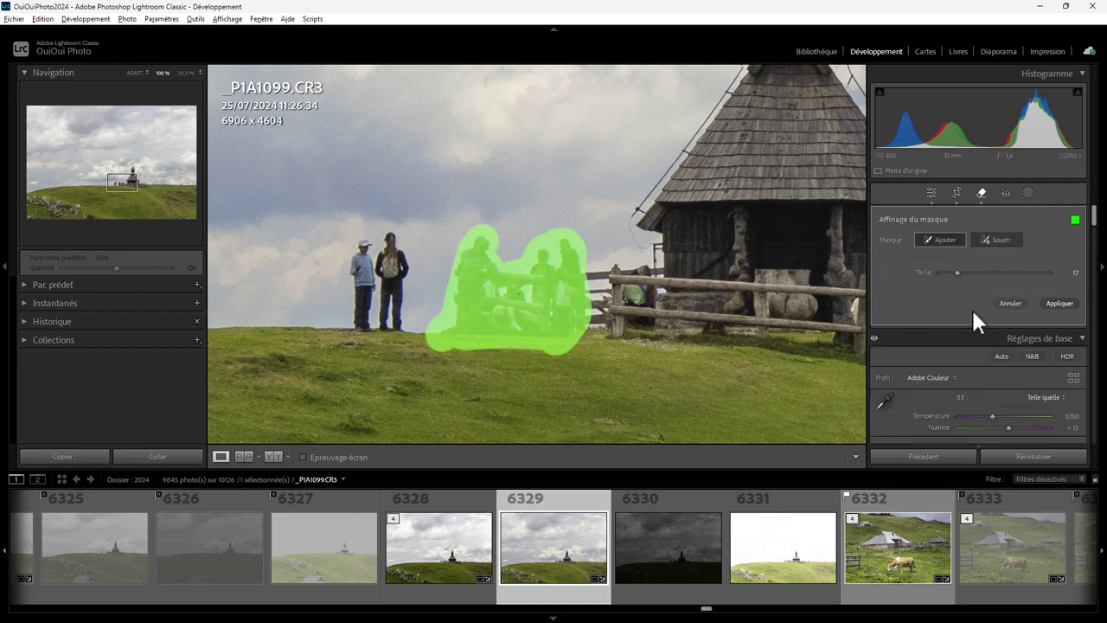
{"action": "left_click", "coordinate": [1060, 304]}
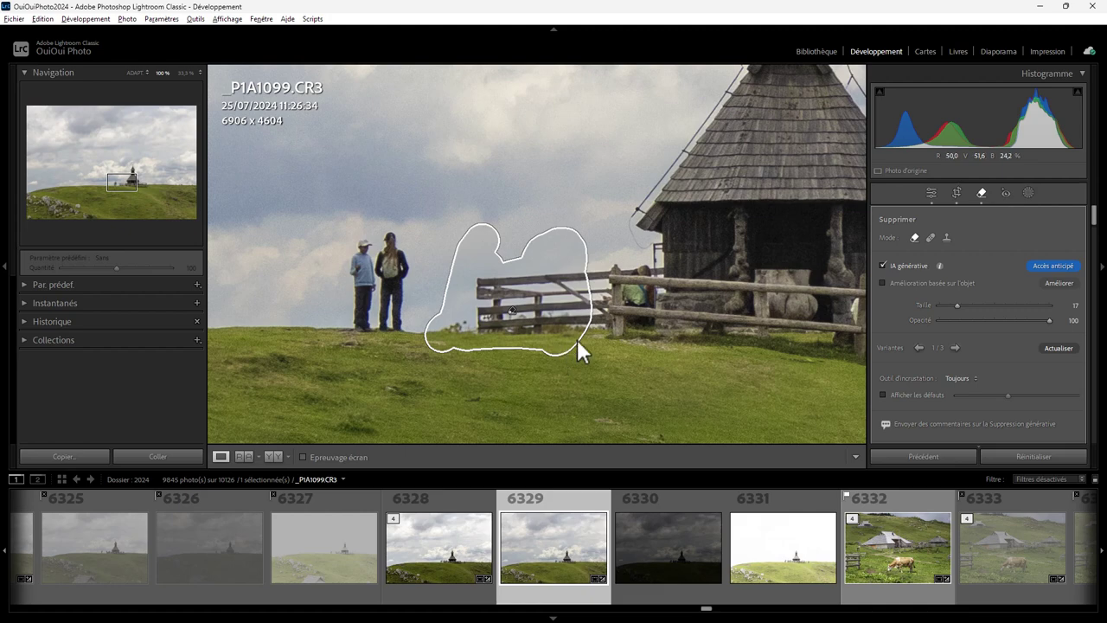
{"action": "key", "text": "z"}
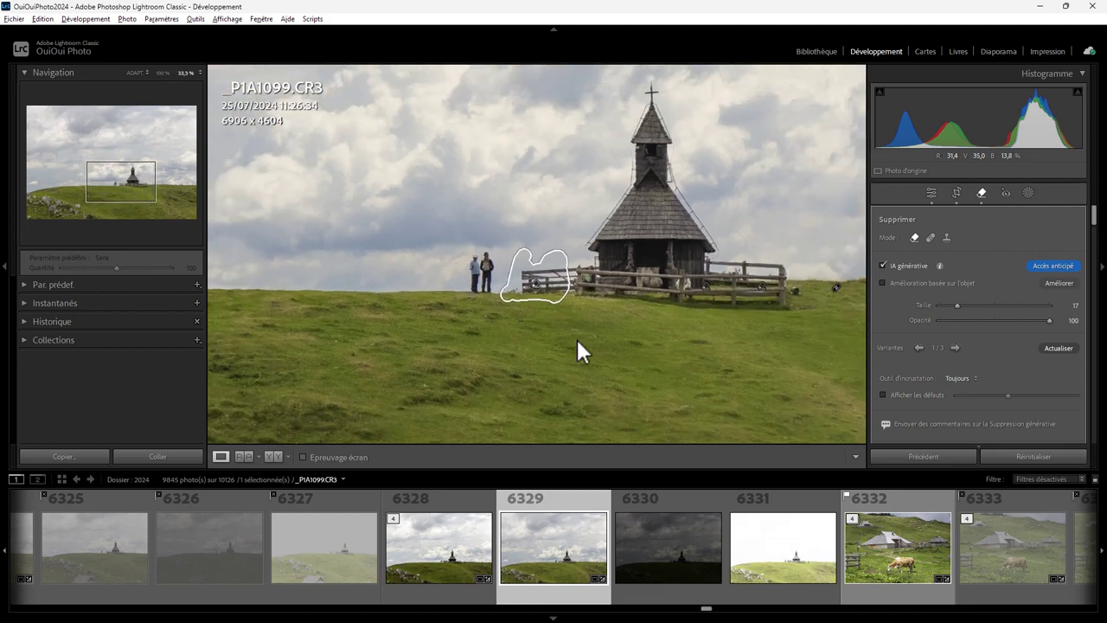
{"action": "key", "text": "ctrl+minus"}
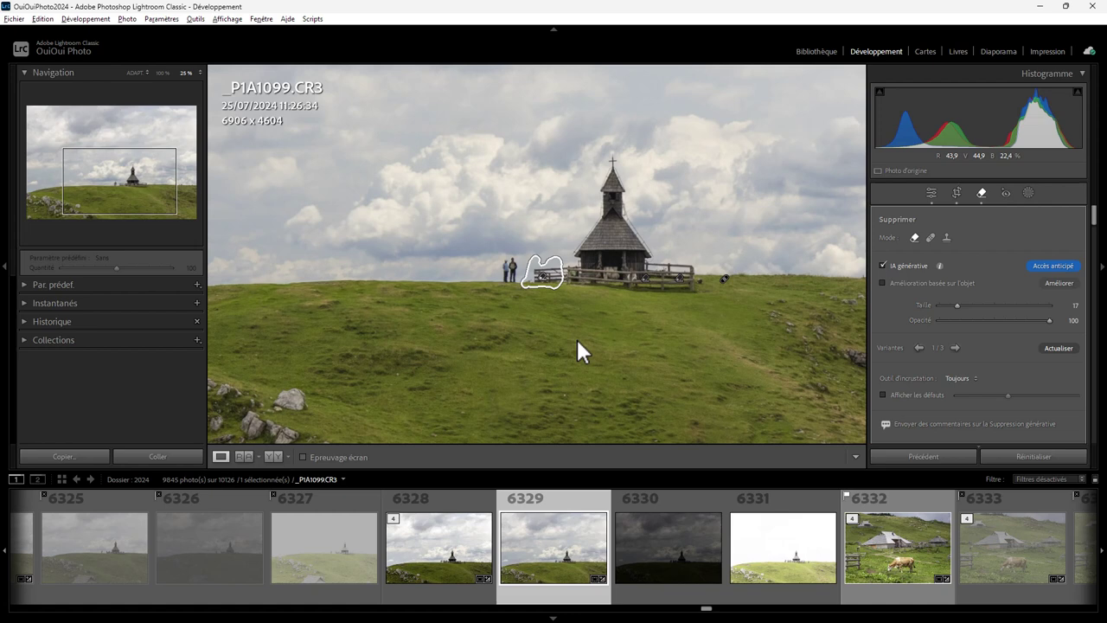
Step: Zoom out to fit the whole chapel photo and return to the Basic tone panel
{"action": "key", "text": "ctrl+minus"}
{"action": "key", "text": "ctrl+minus"}
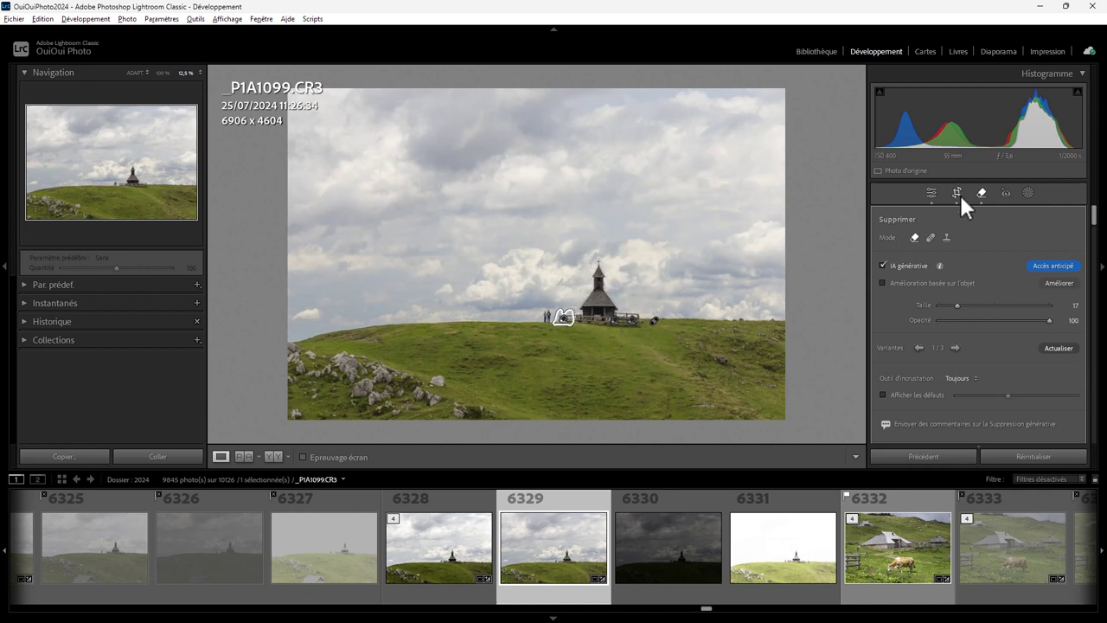
{"action": "left_click", "coordinate": [931, 193]}
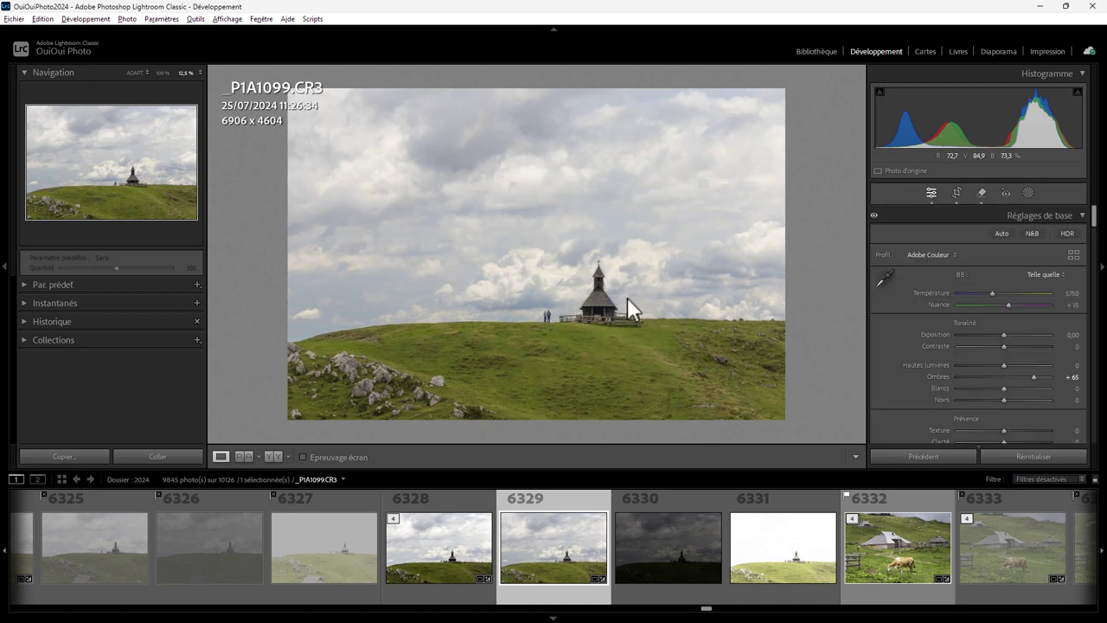